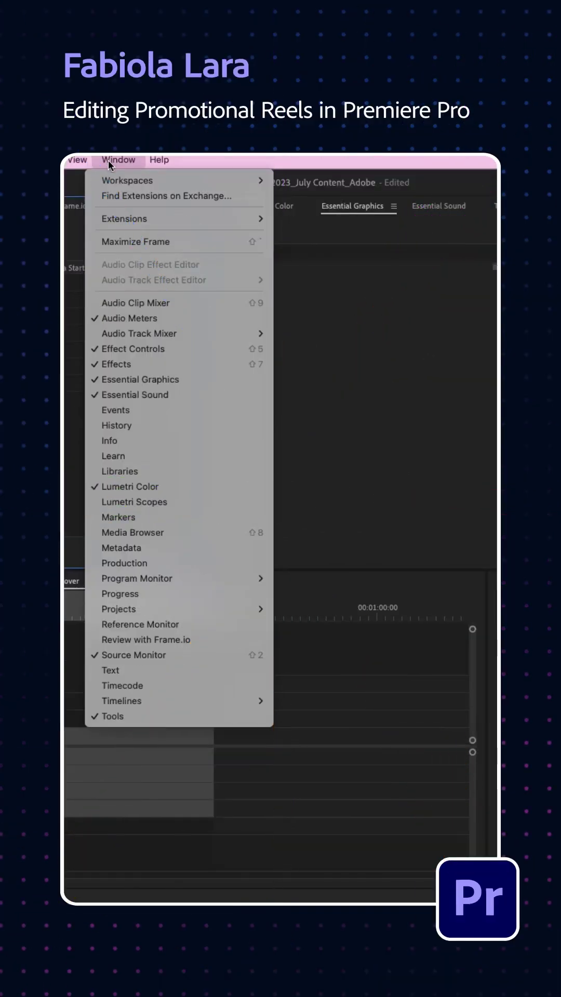
# Apply the Vertical workspace layout from Window > Workspaces
pyautogui.moveTo(109, 178)
pyautogui.click(375, 413)
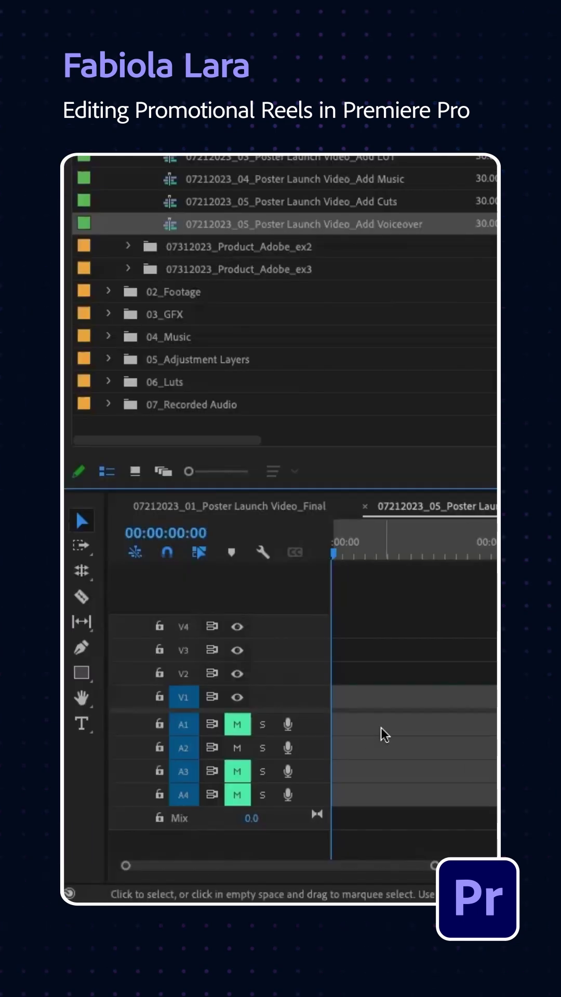
pyautogui.click(127, 160)
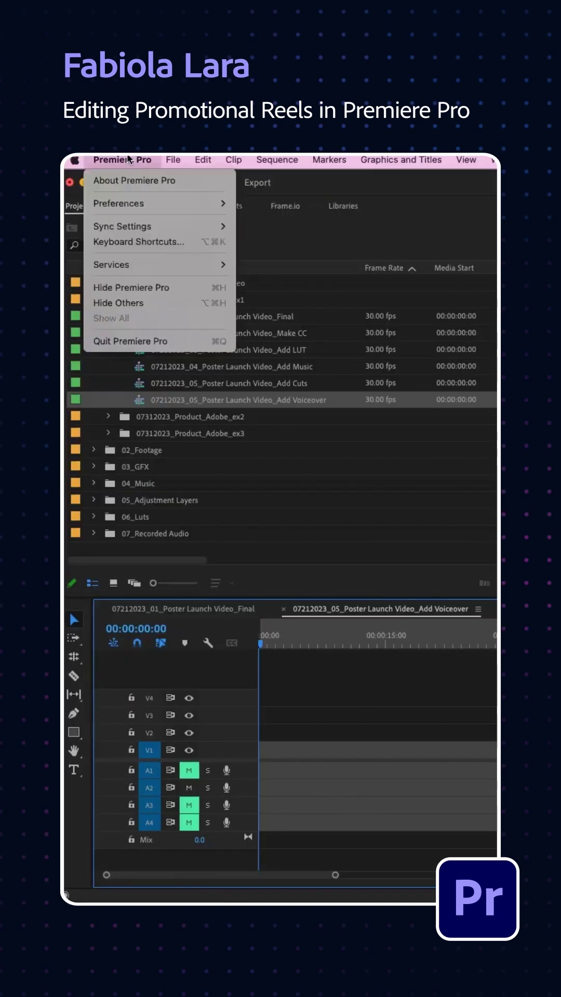
pyautogui.moveTo(136, 203)
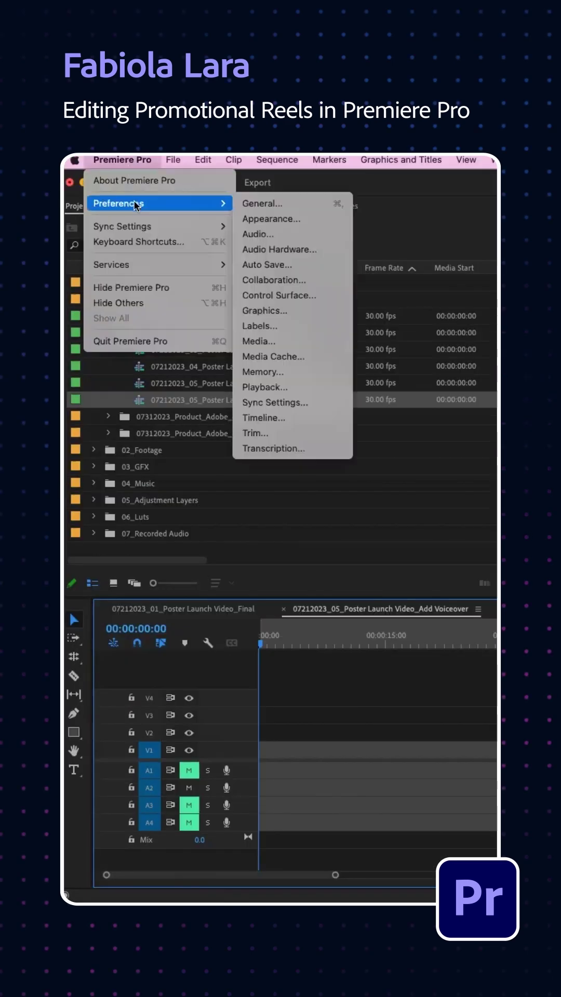
pyautogui.click(294, 249)
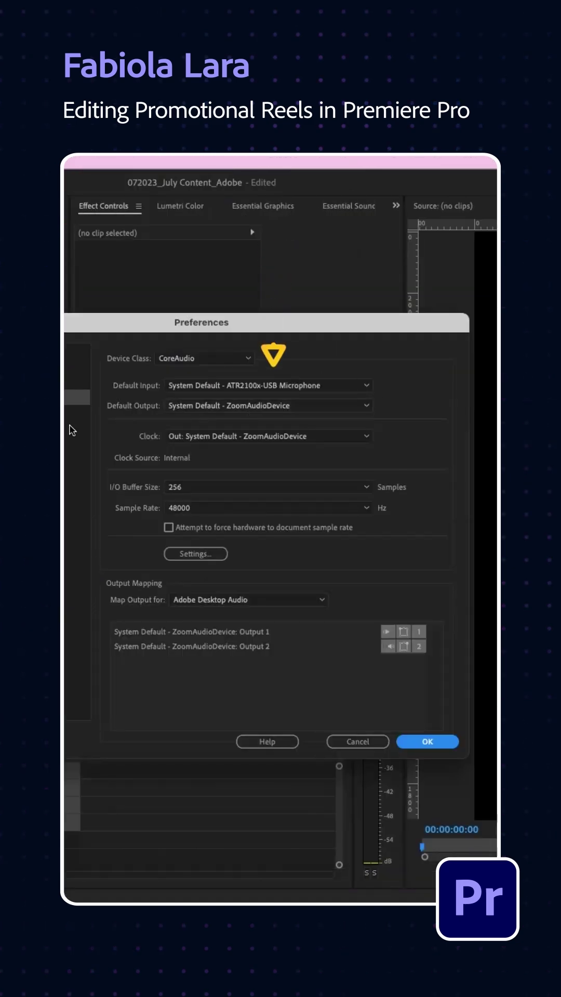
pyautogui.click(78, 381)
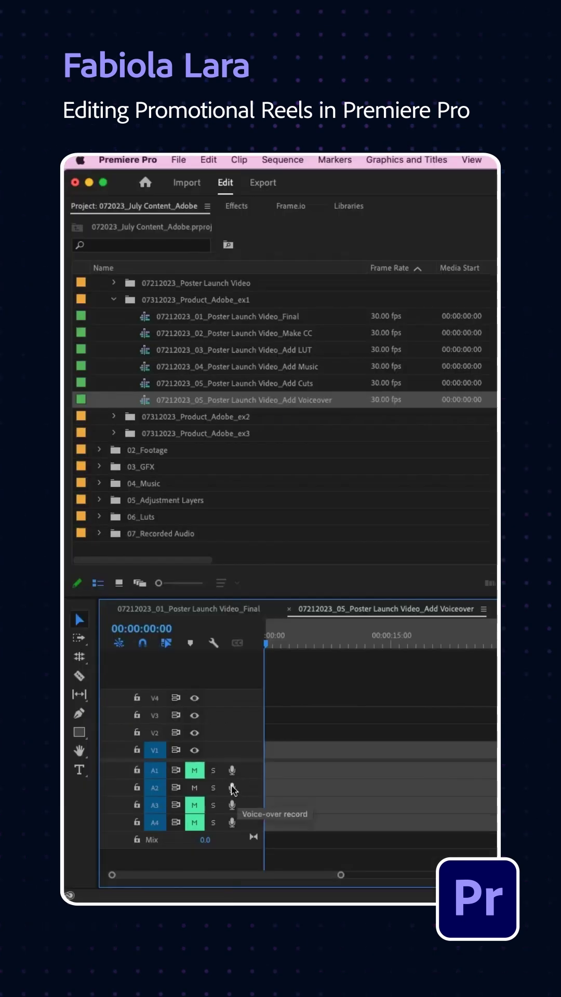
# Record the voiceover clip Audio 2_4.wav onto track A2, then select the Add Cuts sequence
pyautogui.click(232, 787)
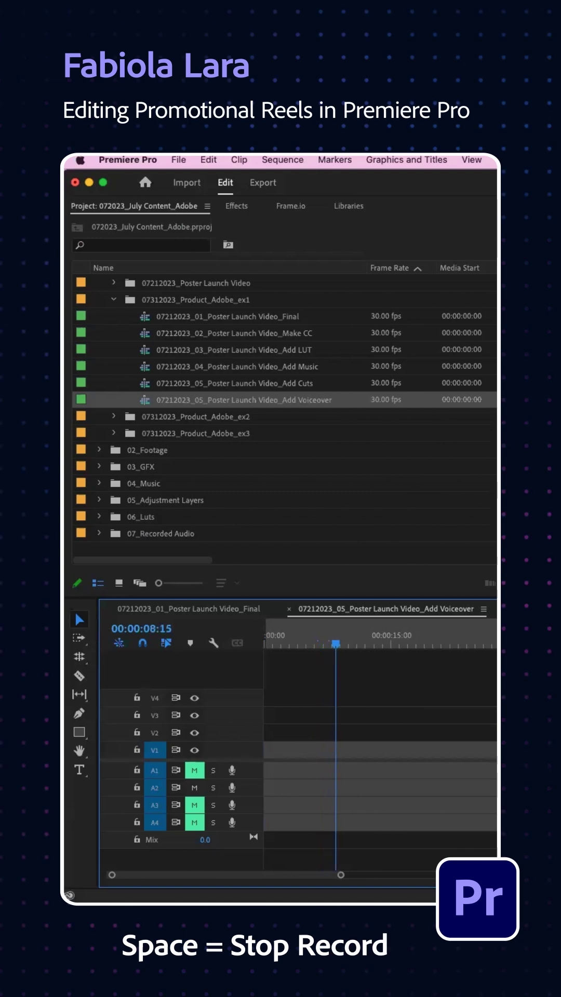
pyautogui.press('space')
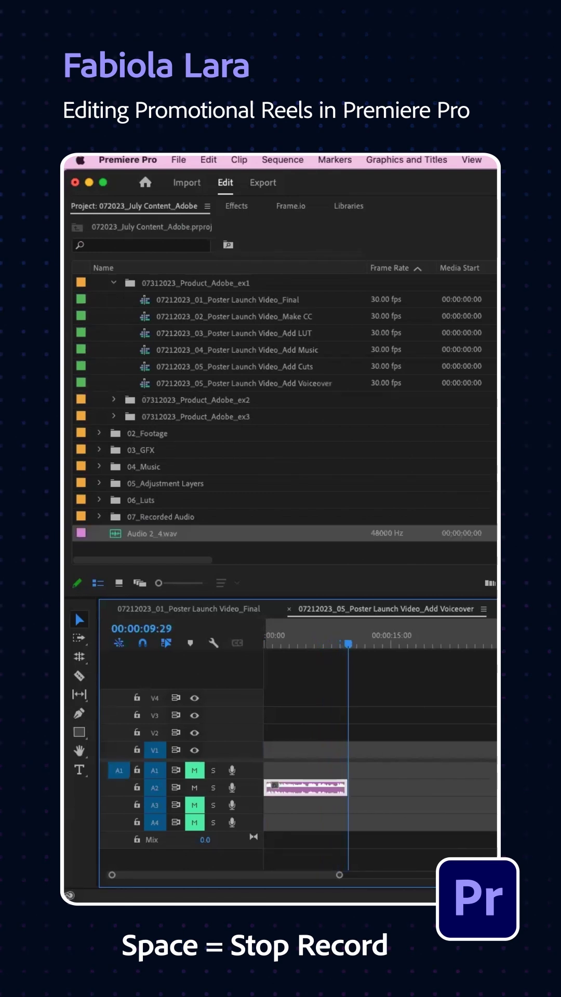
pyautogui.scroll(3, 125, 309)
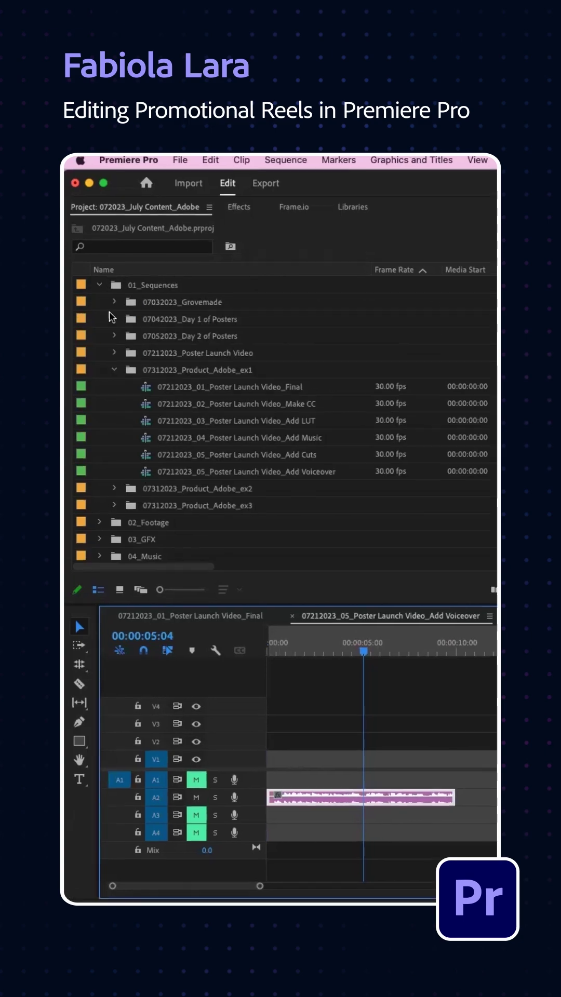
pyautogui.click(99, 283)
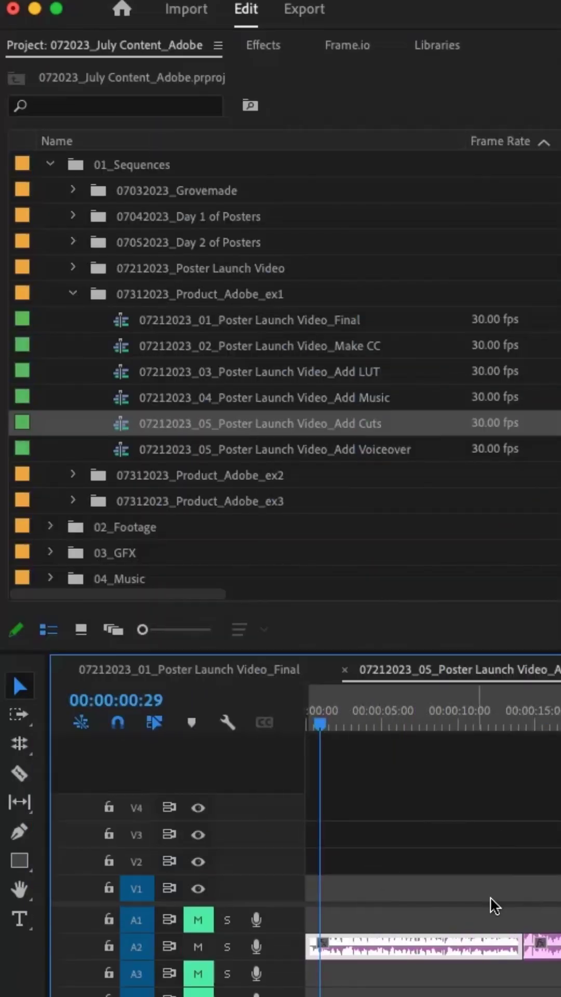
# Delete the transcript pause after "You can now grab these over on my shop."
pyautogui.click(530, 44)
pyautogui.click(550, 163)
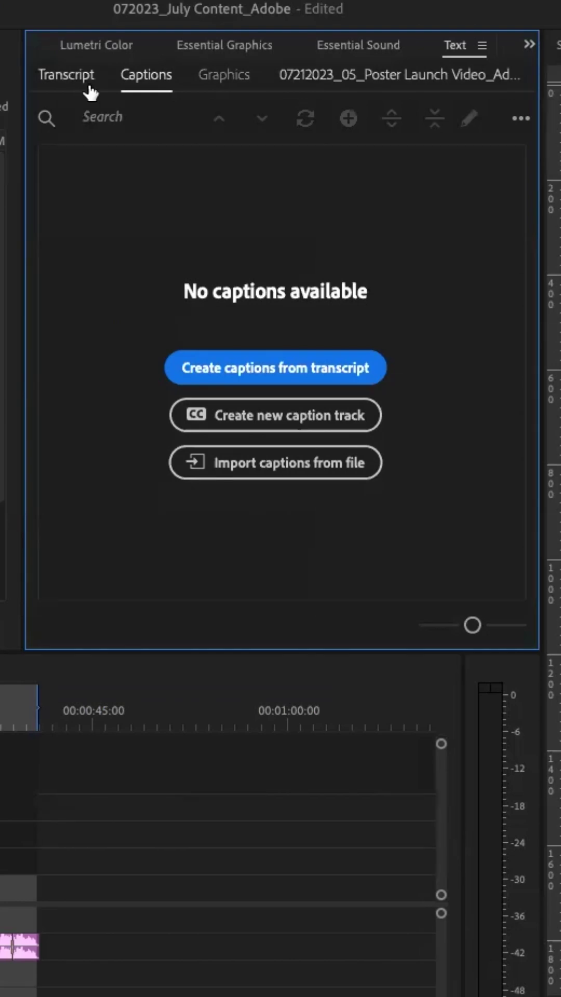
pyautogui.click(66, 76)
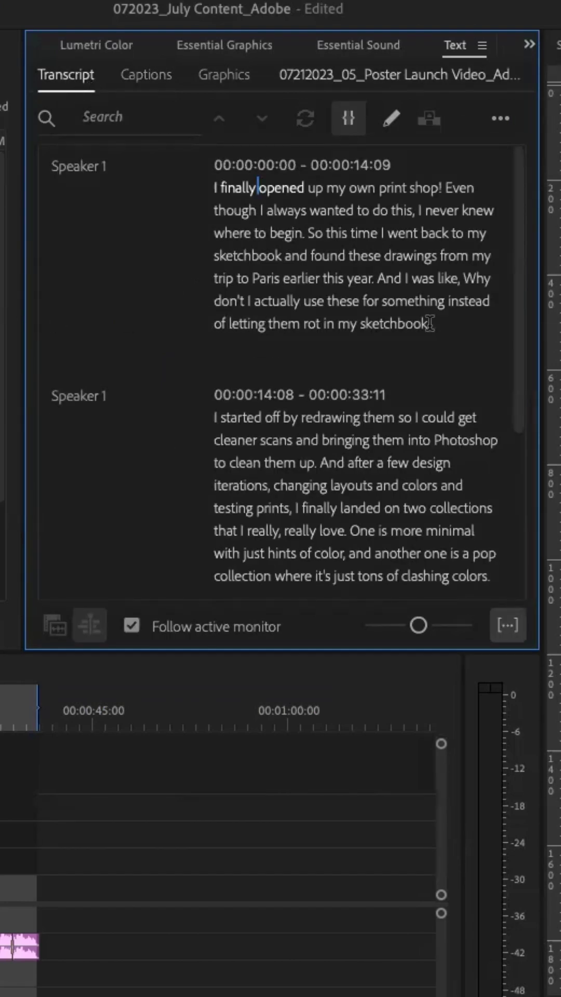
pyautogui.moveTo(518, 351); pyautogui.dragTo(520, 533)
pyautogui.click(475, 548)
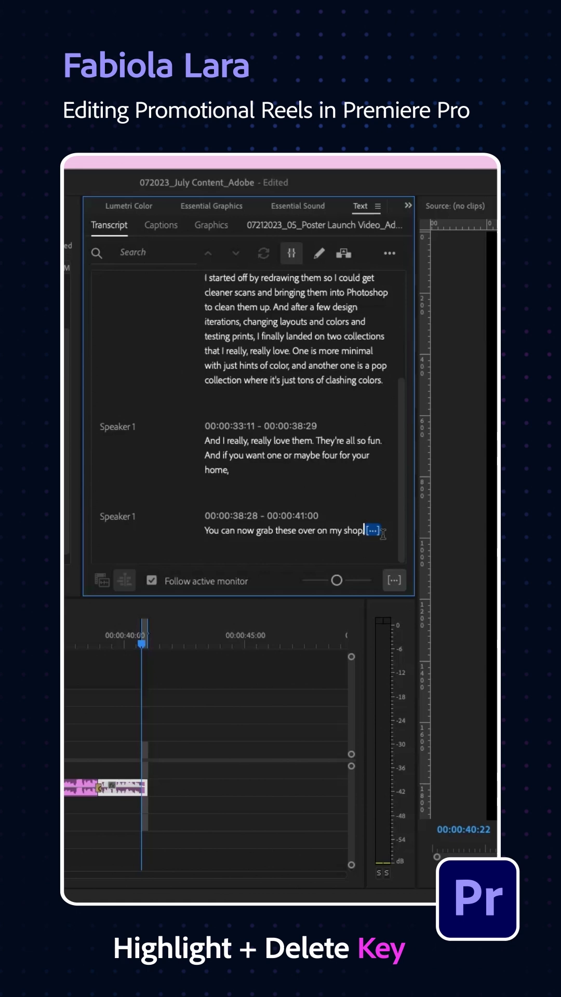
pyautogui.press('Delete')
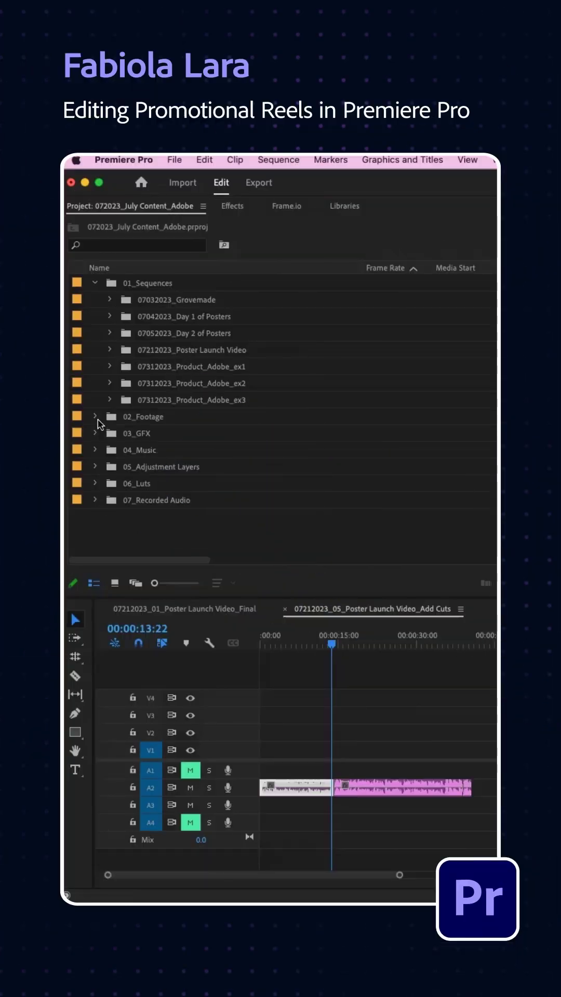
# Place the selected 02_Footage clips on ALL CLIPS and check the 1080×1920 sequence frame size
pyautogui.click(95, 422)
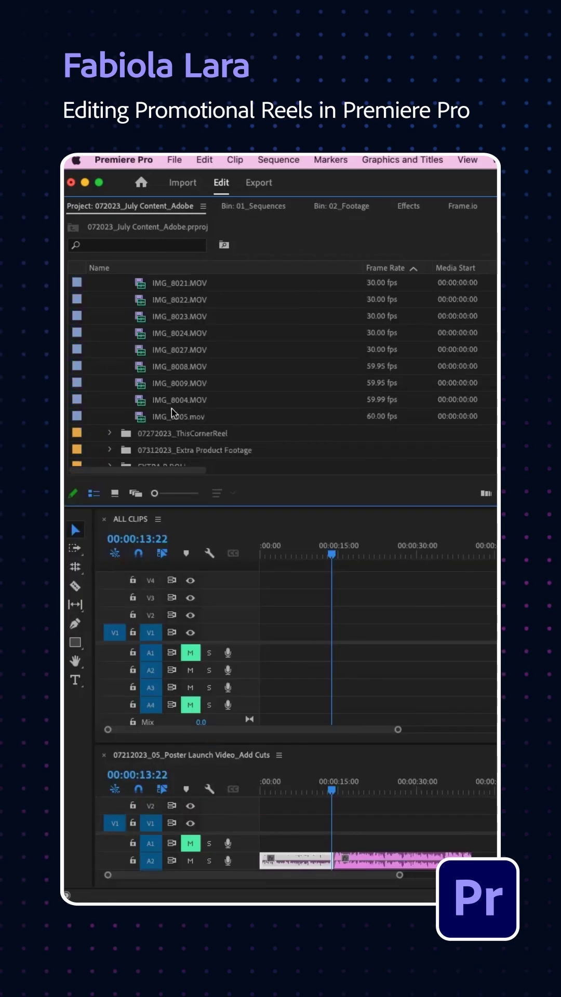
pyautogui.keyDown('shift'); pyautogui.click(183, 416); pyautogui.keyUp('shift')
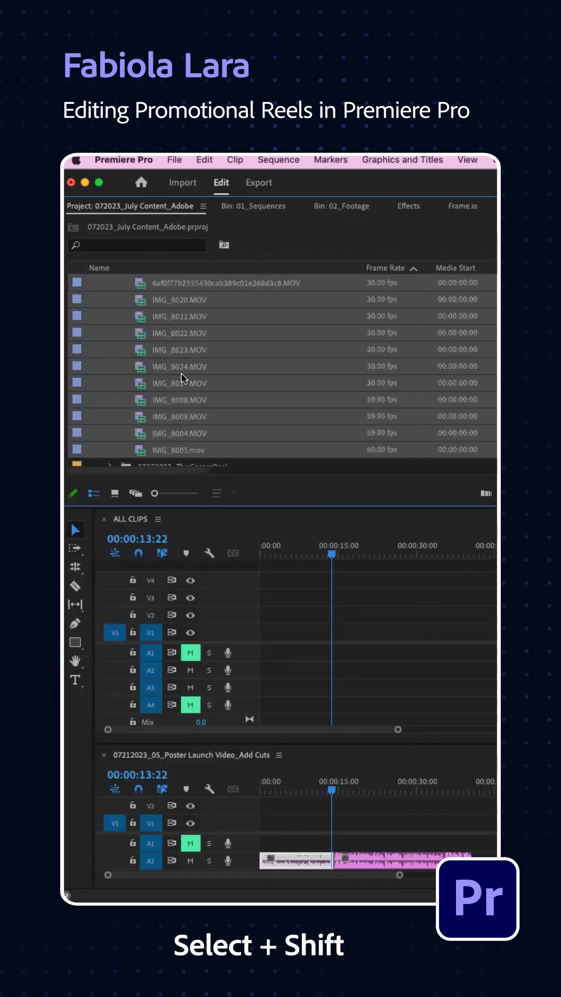
pyautogui.moveTo(182, 379); pyautogui.dragTo(262, 653)
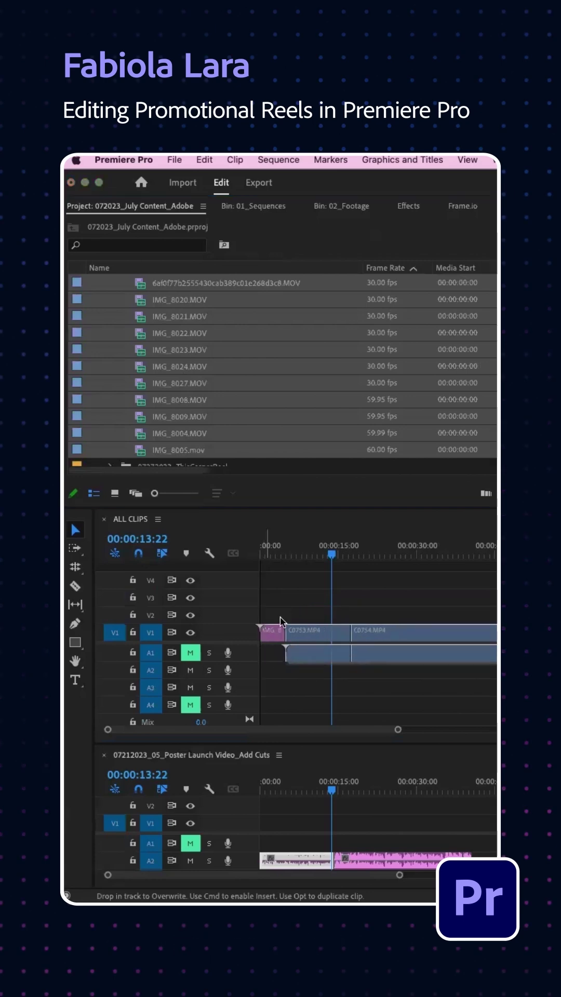
pyautogui.click(148, 160)
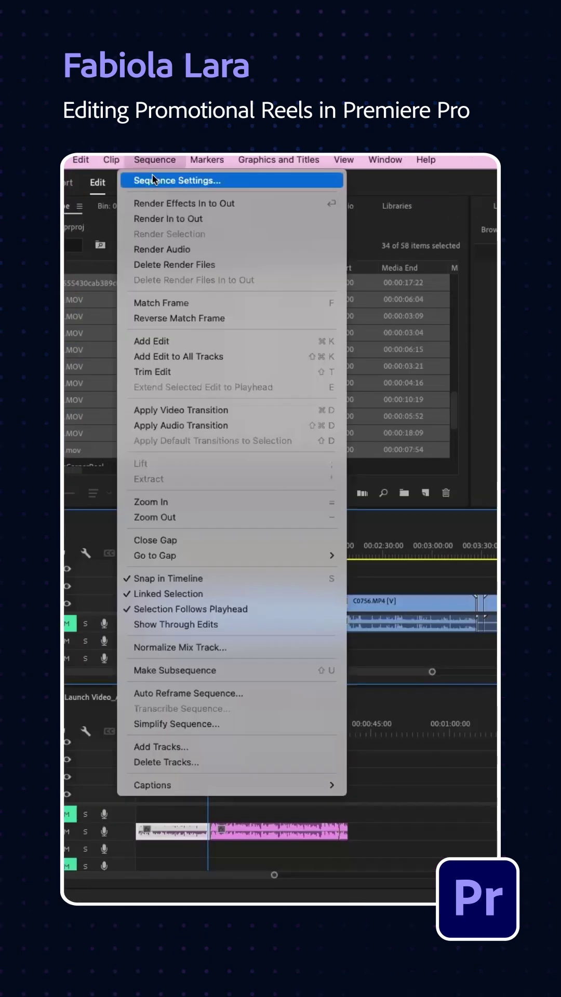
pyautogui.click(153, 179)
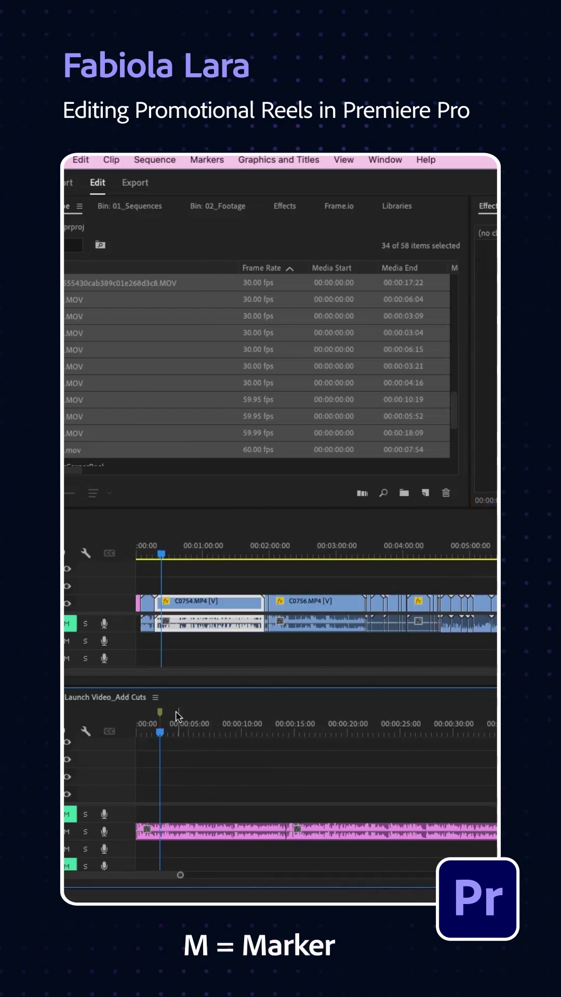
# Scrub the ALL CLIPS footage for a shot and slide clip C0708 earlier in Add Cuts
pyautogui.press('=')
pyautogui.press('=')
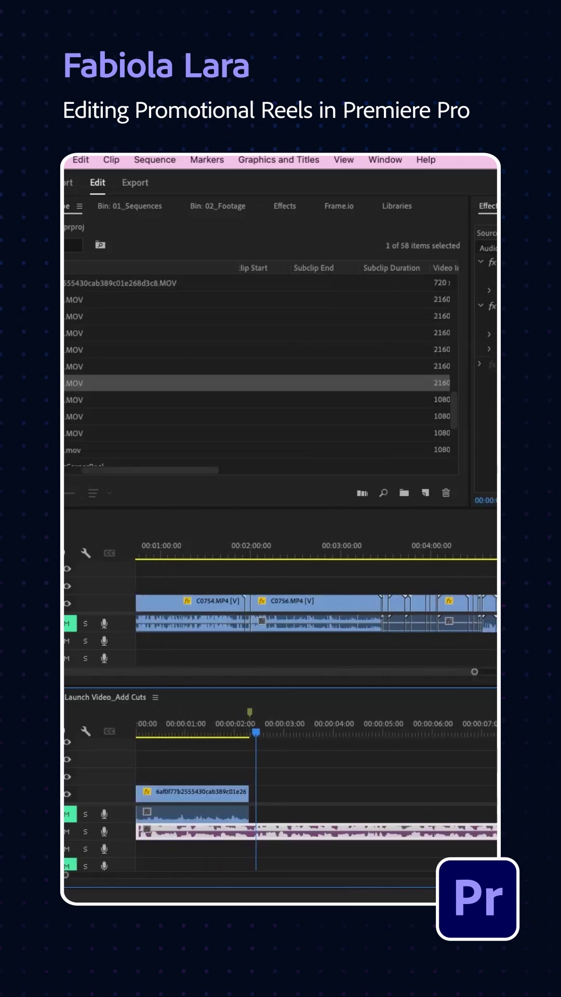
pyautogui.moveTo(319, 556); pyautogui.dragTo(408, 567)
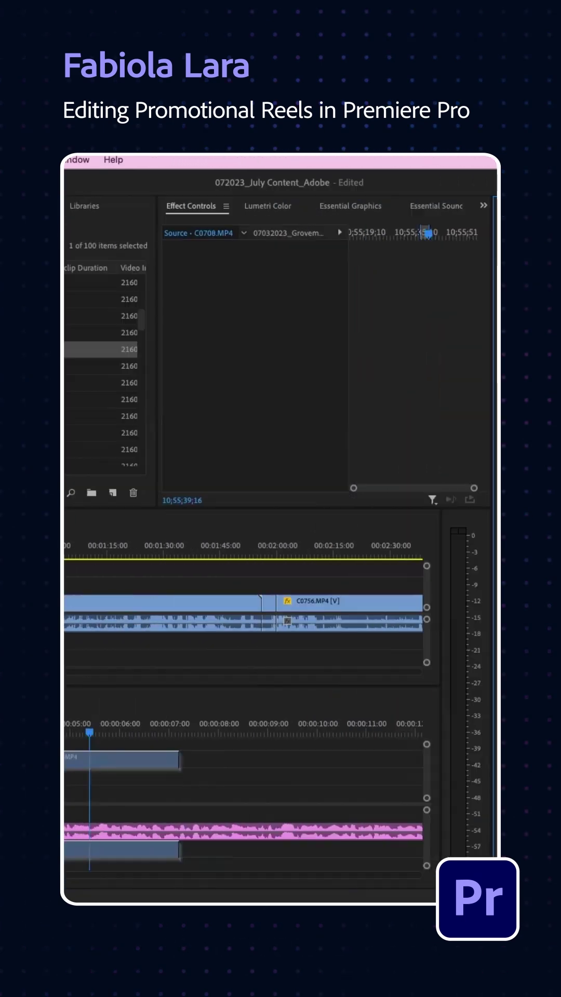
pyautogui.moveTo(248, 807); pyautogui.dragTo(217, 806)
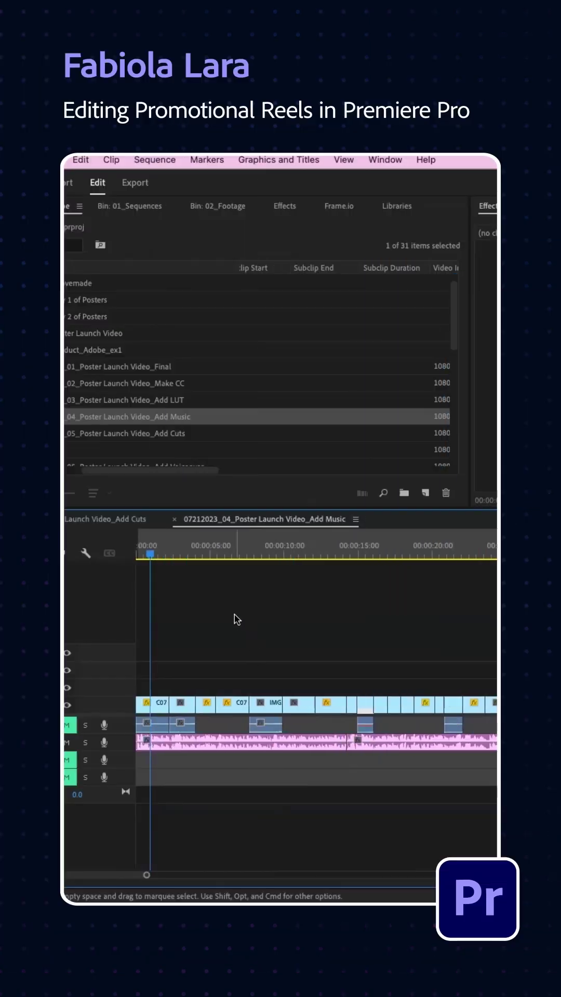
pyautogui.press('-')
pyautogui.press('-')
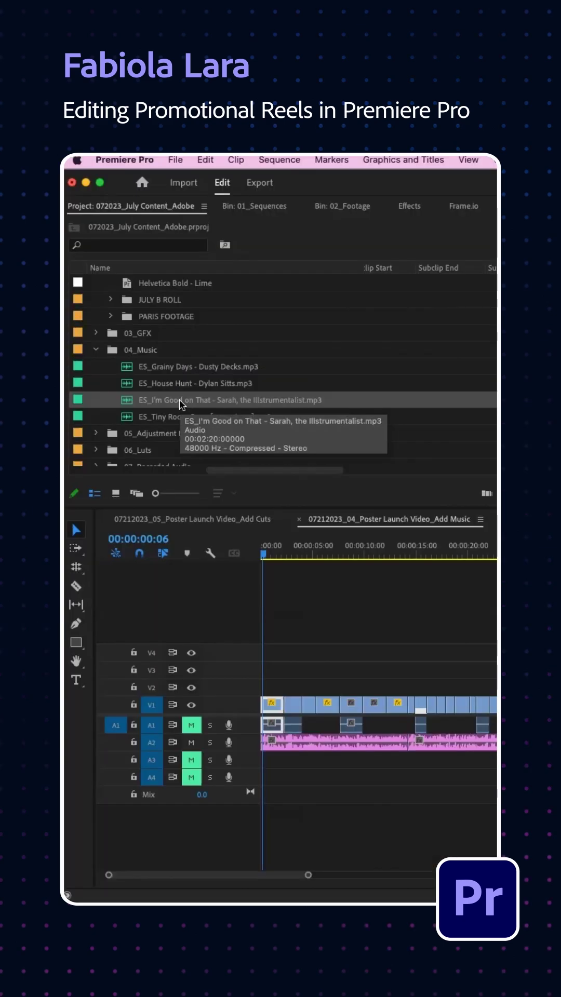
# Add the E5_I'm Good on That music with Balanced Background Music, remixed to 00:00:45:16
pyautogui.moveTo(181, 404); pyautogui.dragTo(281, 760)
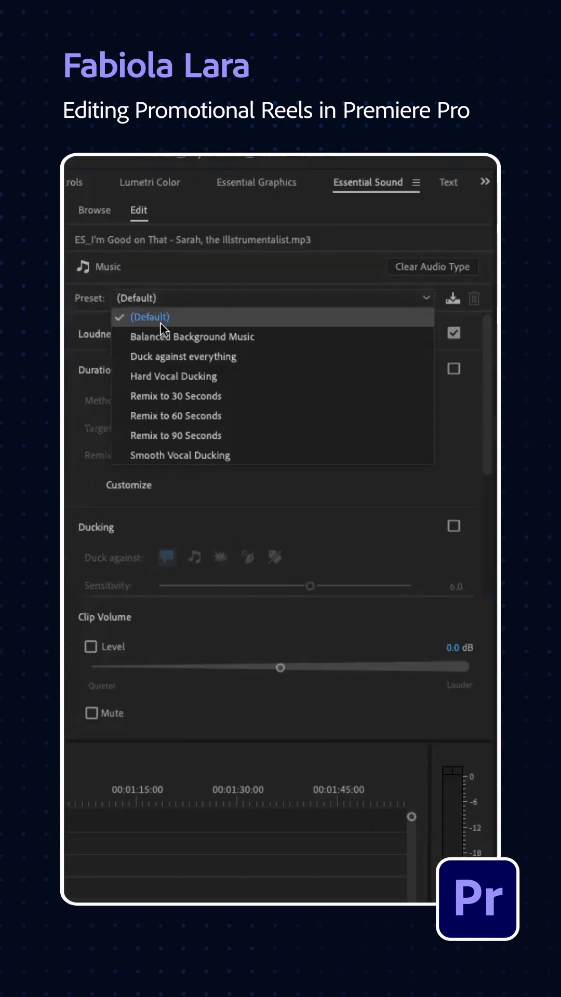
pyautogui.click(165, 336)
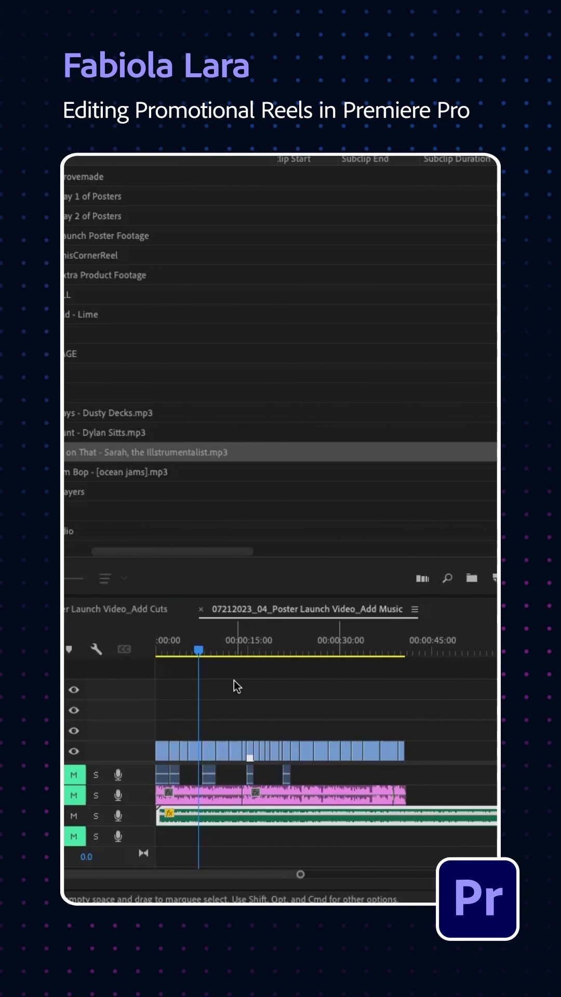
pyautogui.click(454, 356)
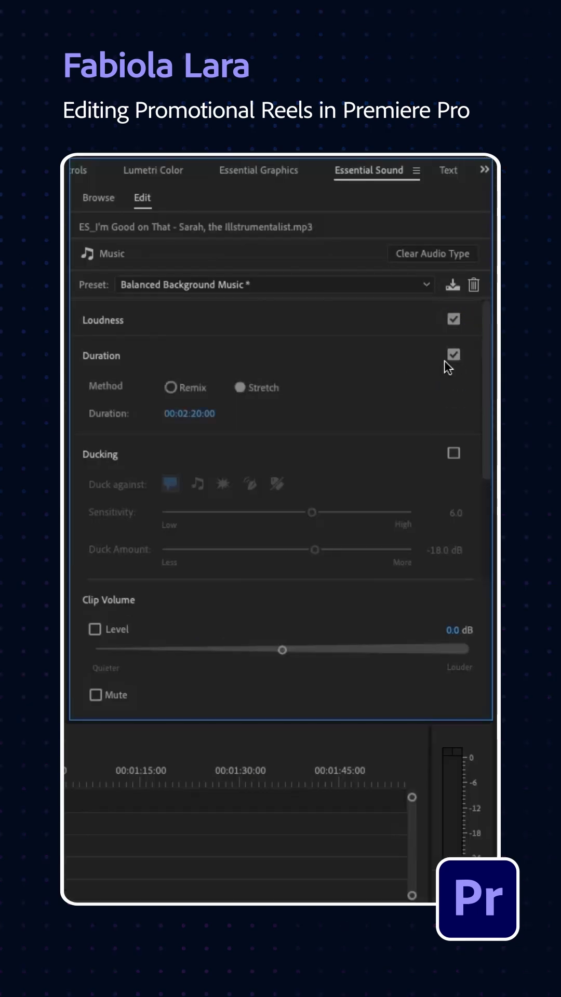
pyautogui.click(171, 387)
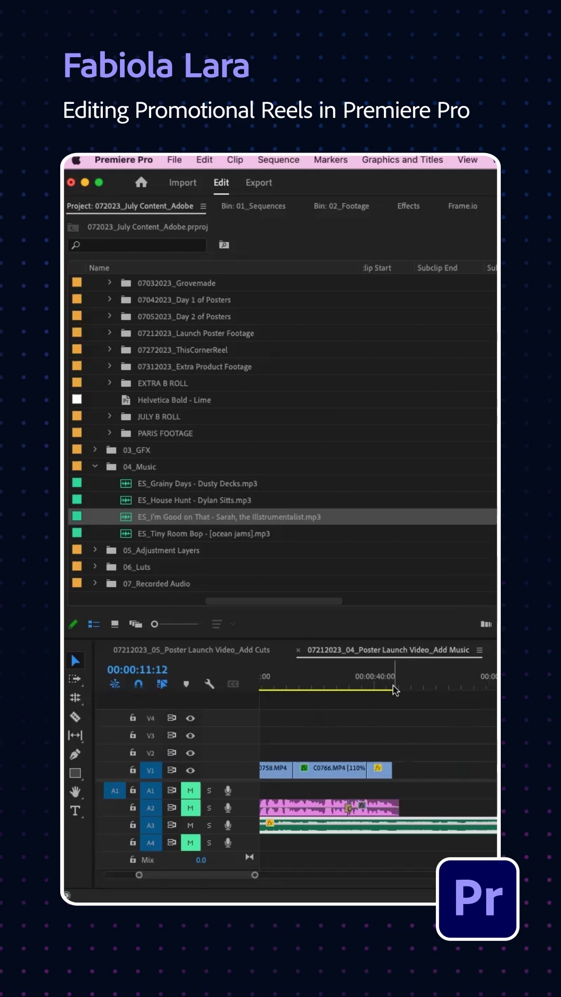
pyautogui.click(403, 684)
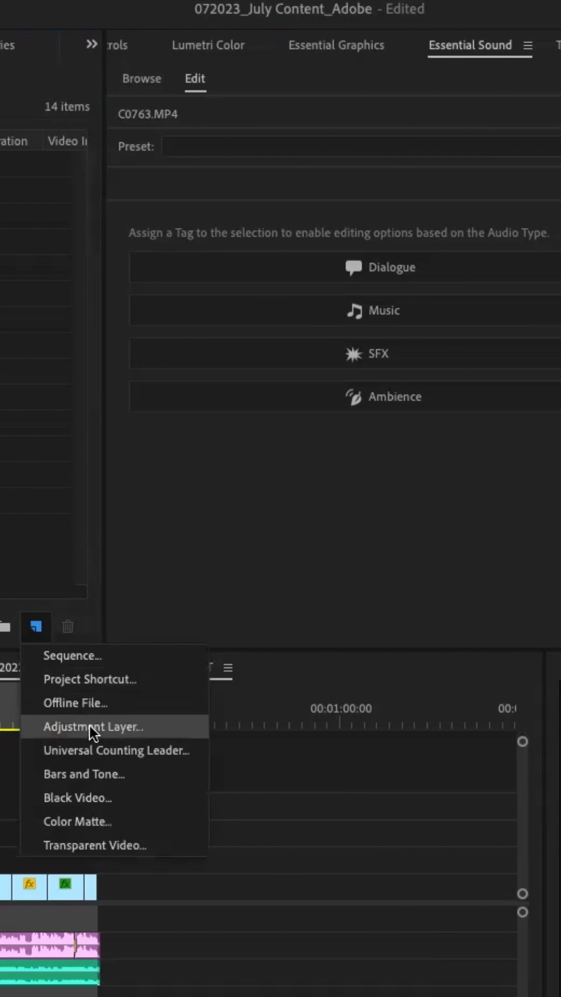
# Create a 1080x1920 adjustment layer named COLOR EDIT on V2, extended to about 40 seconds
pyautogui.click(89, 727)
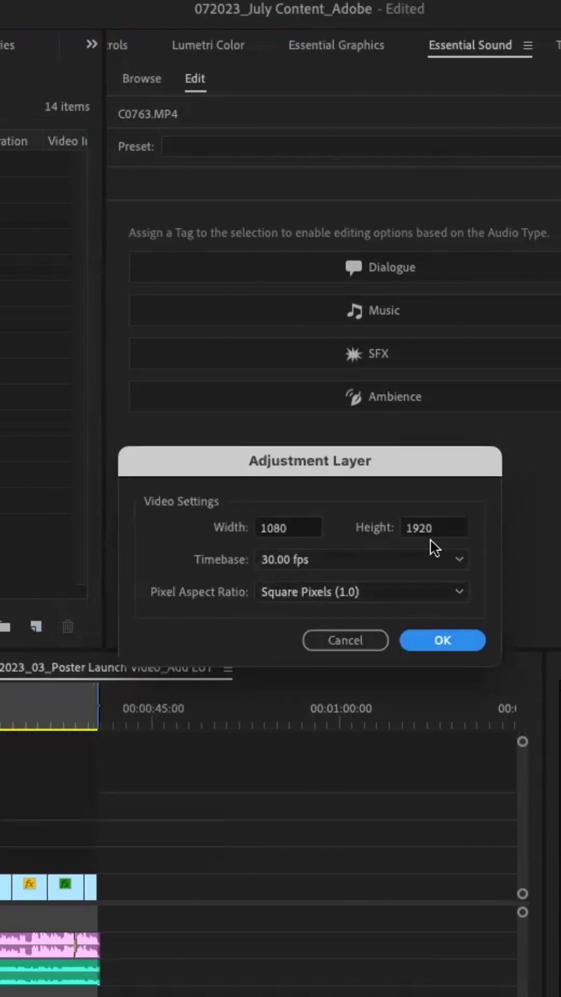
pyautogui.click(442, 640)
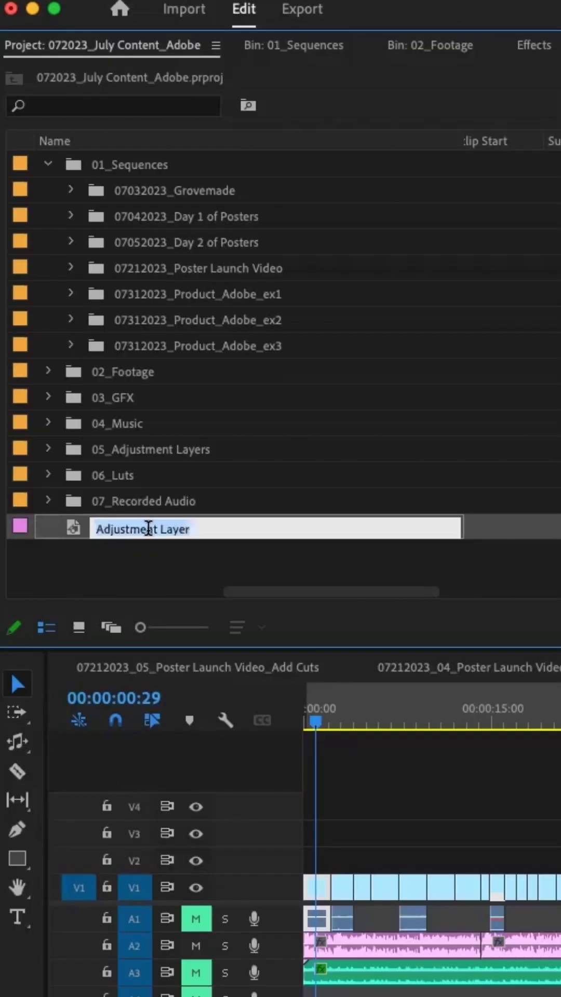
pyautogui.write('cOLOR ED')
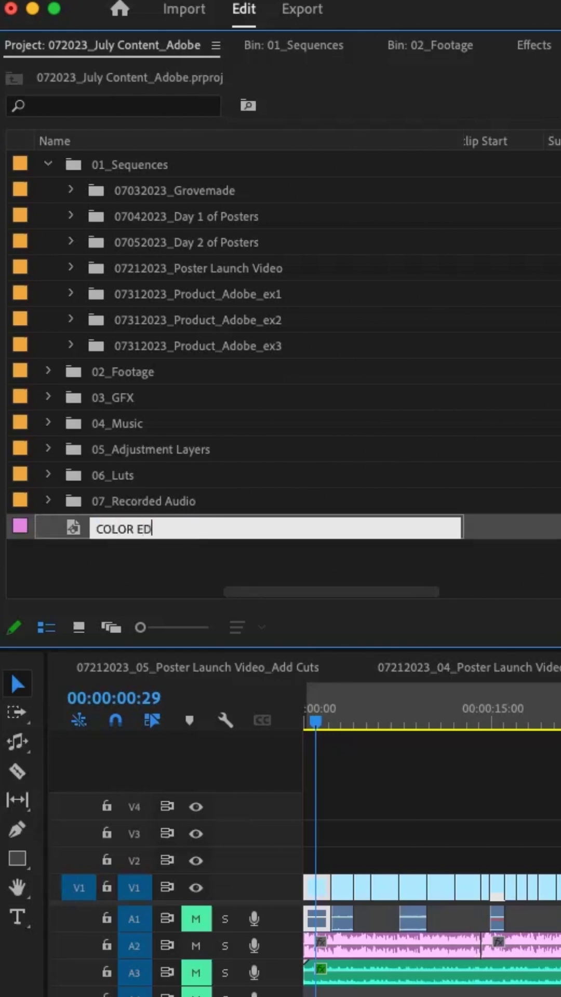
pyautogui.write('IT')
pyautogui.press('Return')
pyautogui.moveTo(138, 517); pyautogui.dragTo(560, 885)
pyautogui.moveTo(446, 885); pyautogui.dragTo(448, 885)
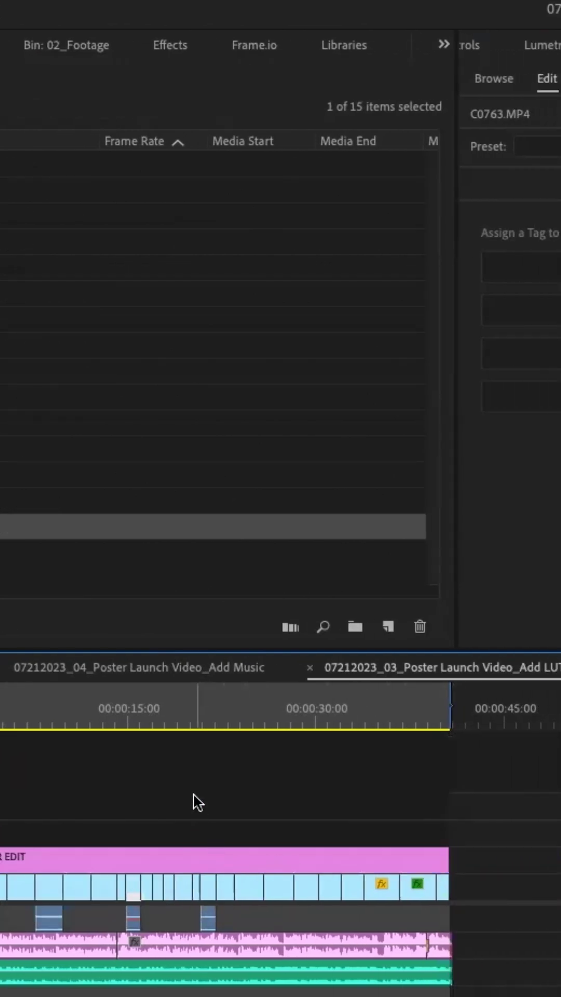
# Show the Lumetri Color panel and move the playhead to around 6 seconds
pyautogui.click(142, 48)
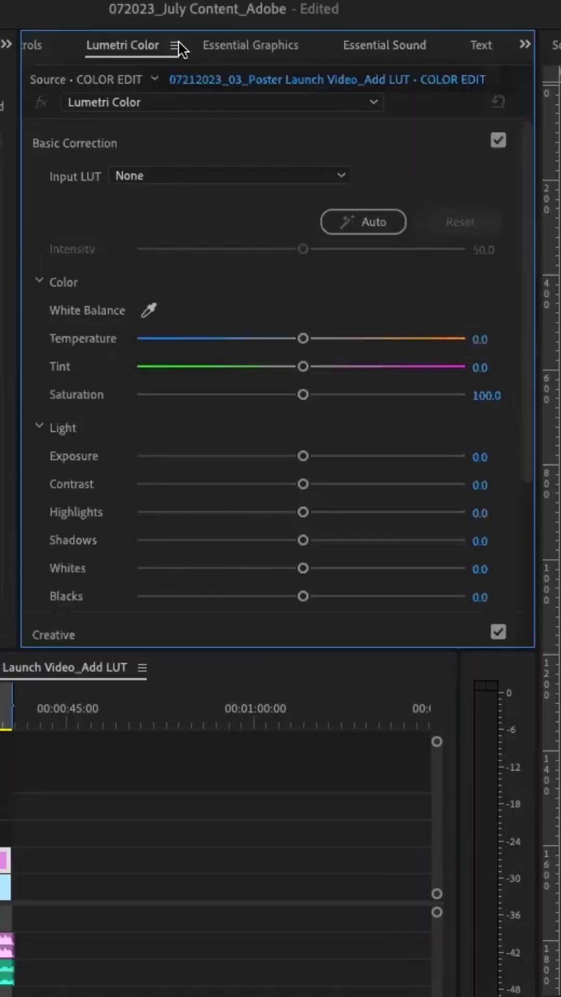
pyautogui.click(78, 1)
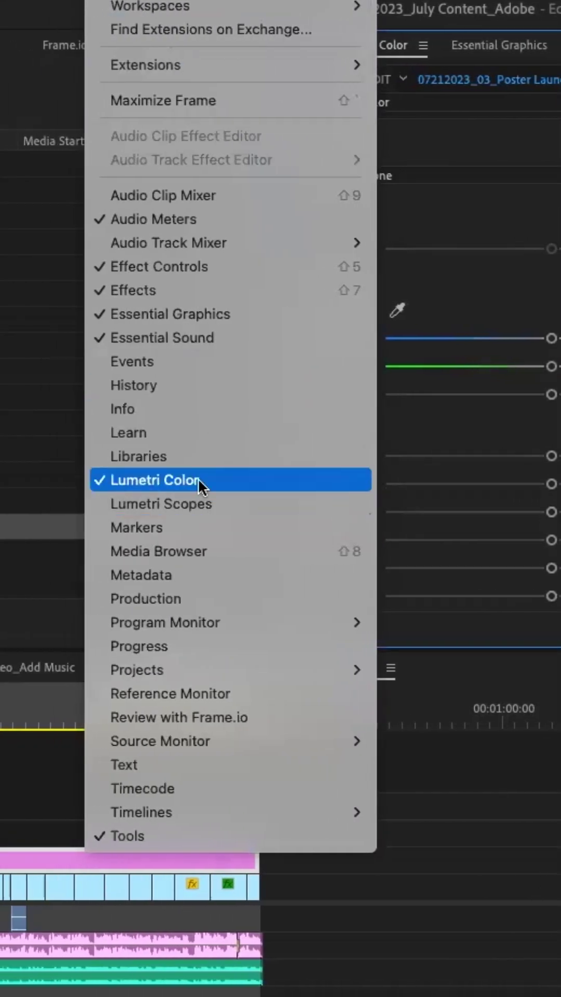
pyautogui.click(198, 479)
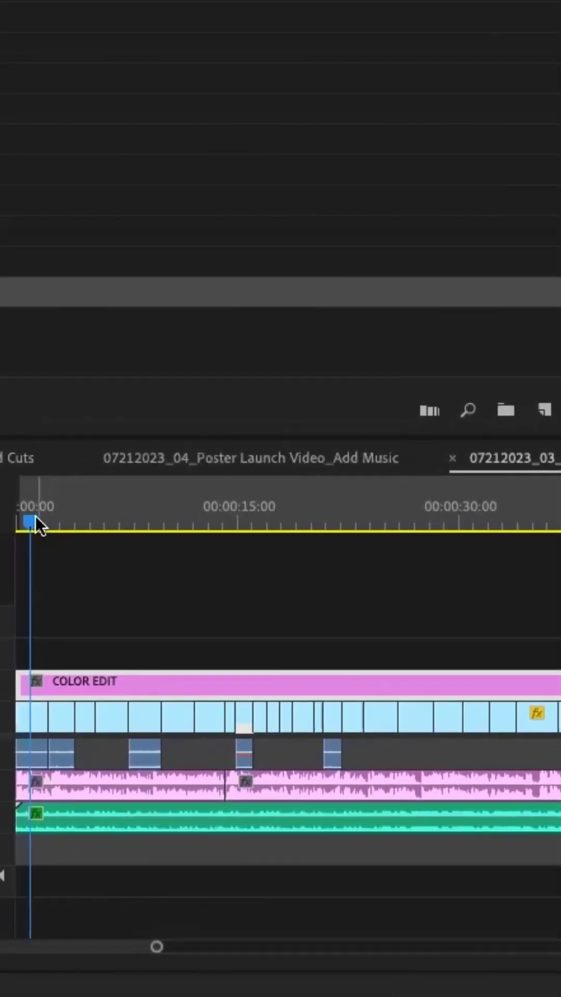
pyautogui.moveTo(35, 515); pyautogui.dragTo(142, 518)
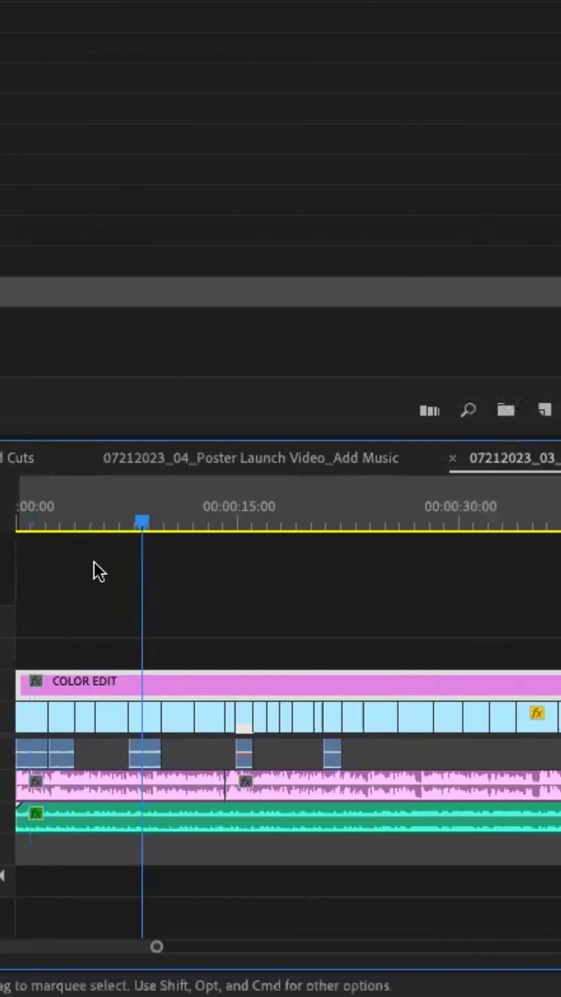
pyautogui.click(115, 517)
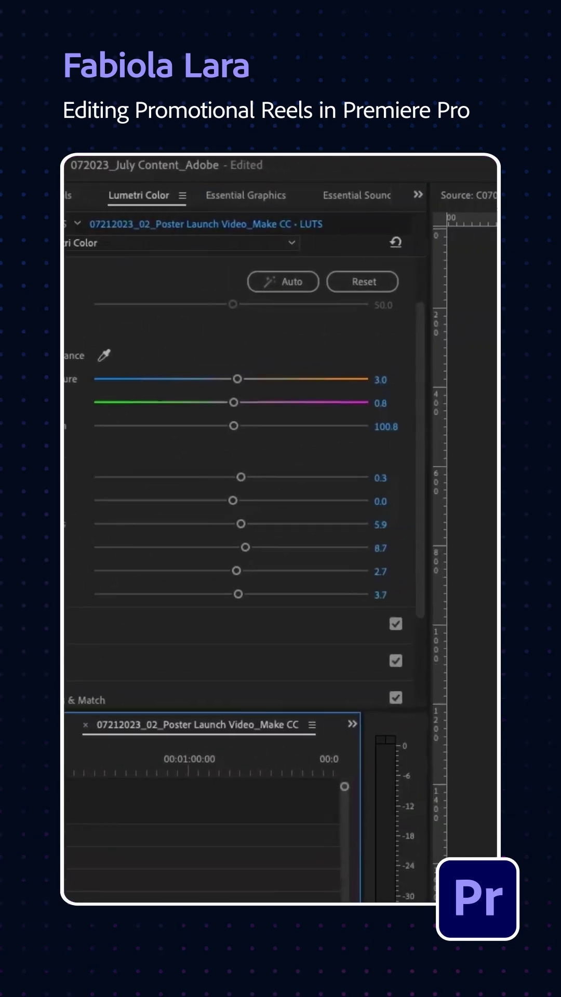
# Generate single-line captions from the transcript in the Text panel's Captions view
pyautogui.click(418, 195)
pyautogui.click(457, 295)
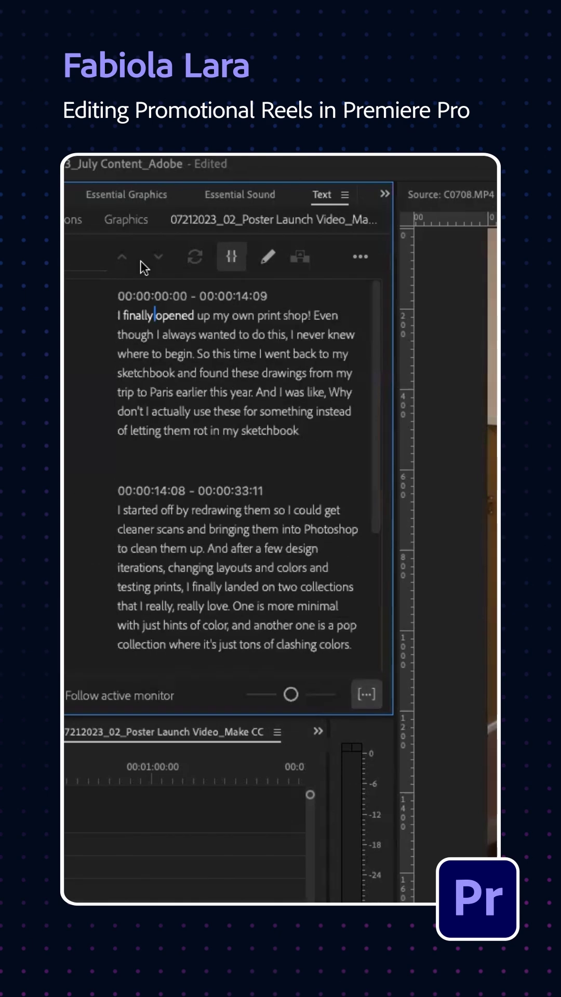
pyautogui.click(67, 221)
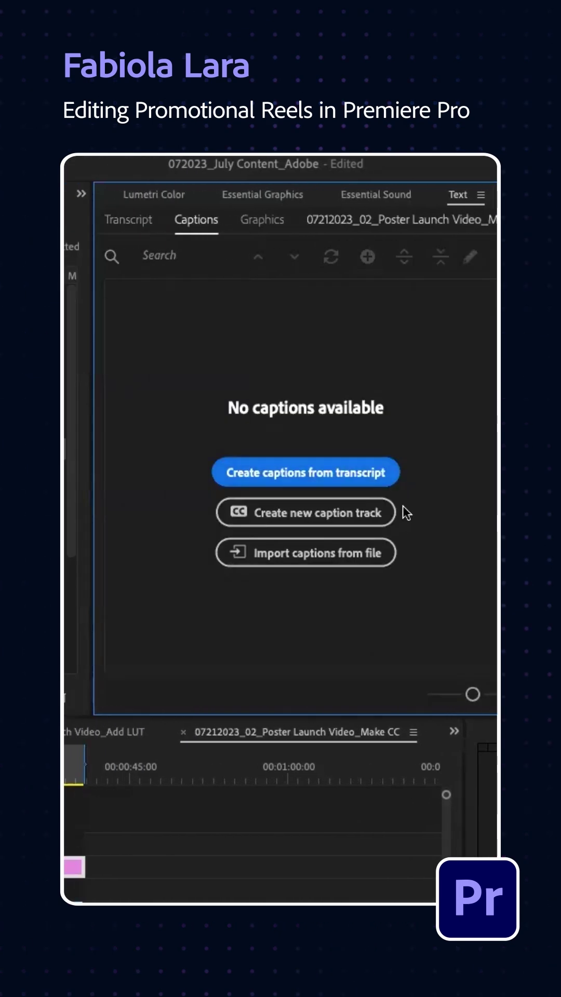
pyautogui.click(366, 475)
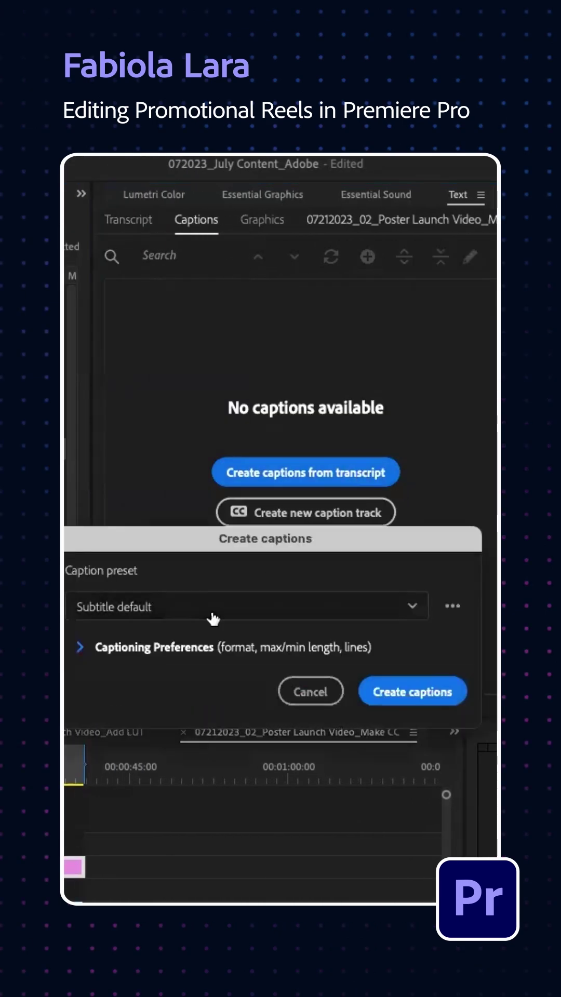
pyautogui.click(80, 646)
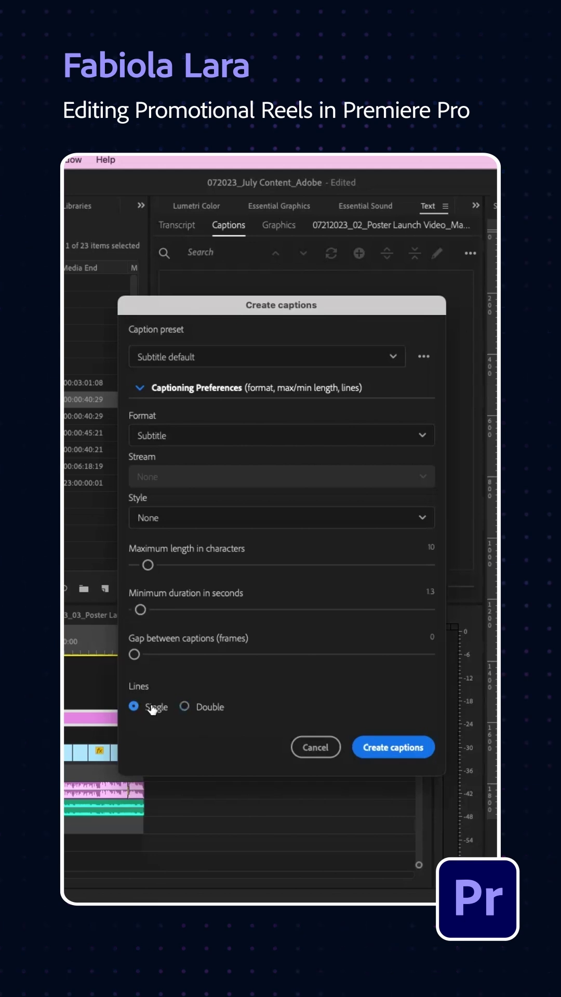
pyautogui.click(372, 749)
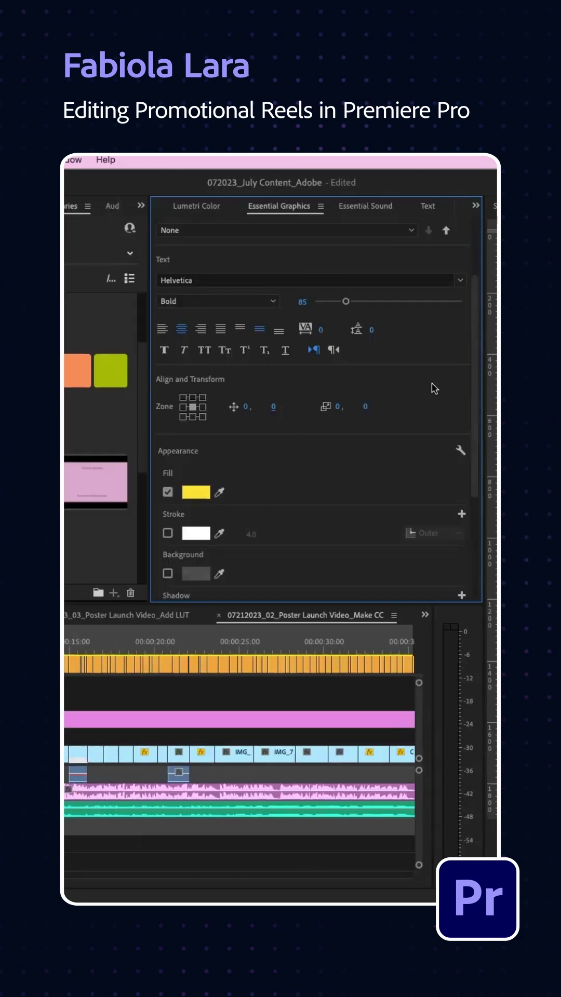
# Push the yellow Helvetica Bold 85 caption style to all captions on the track
pyautogui.scroll(2, 435, 388)
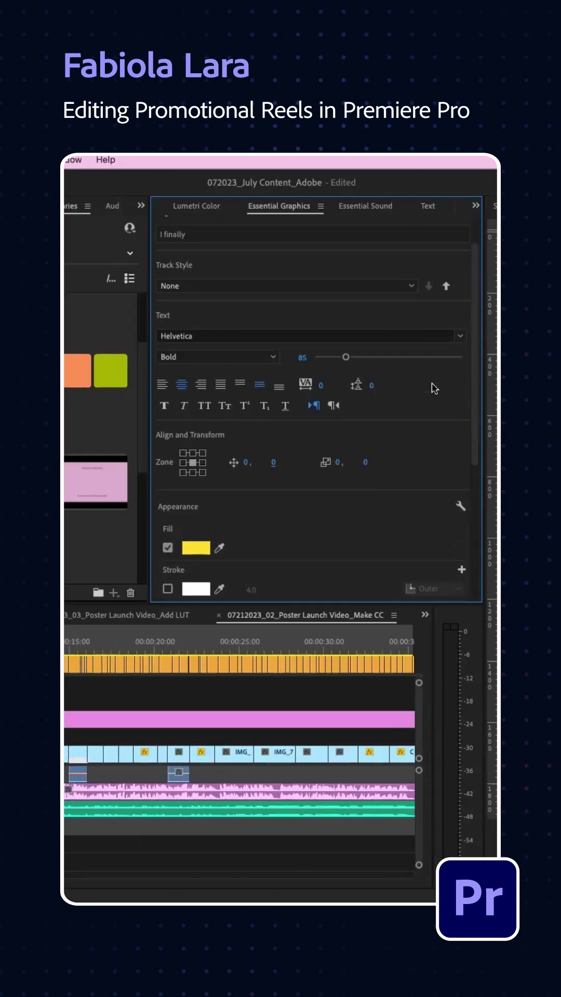
pyautogui.click(446, 287)
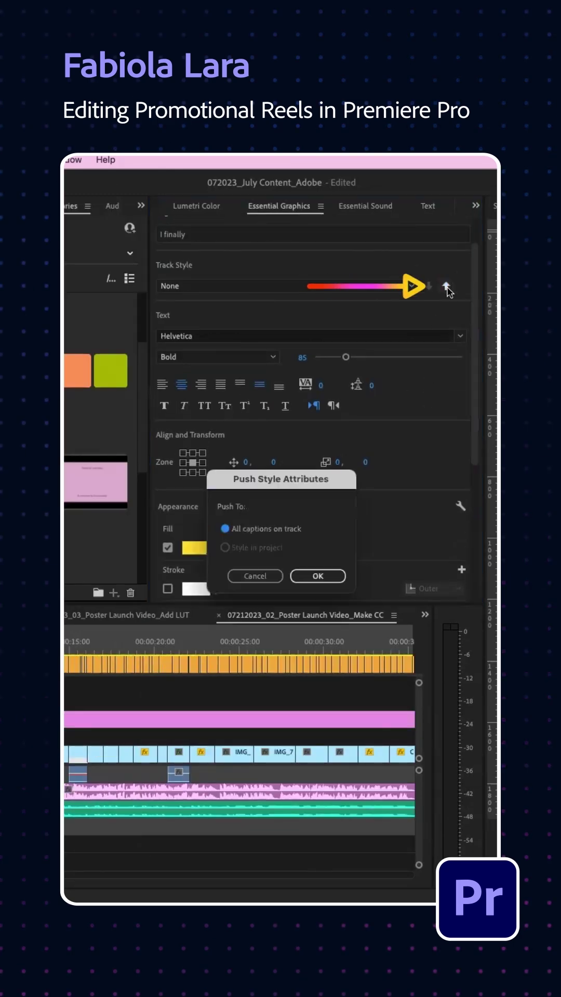
pyautogui.click(317, 576)
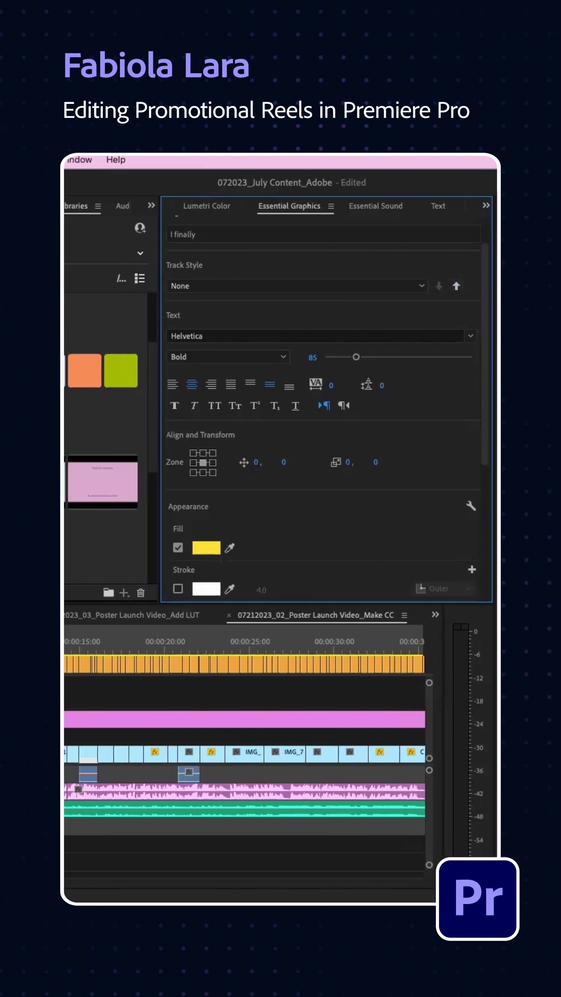